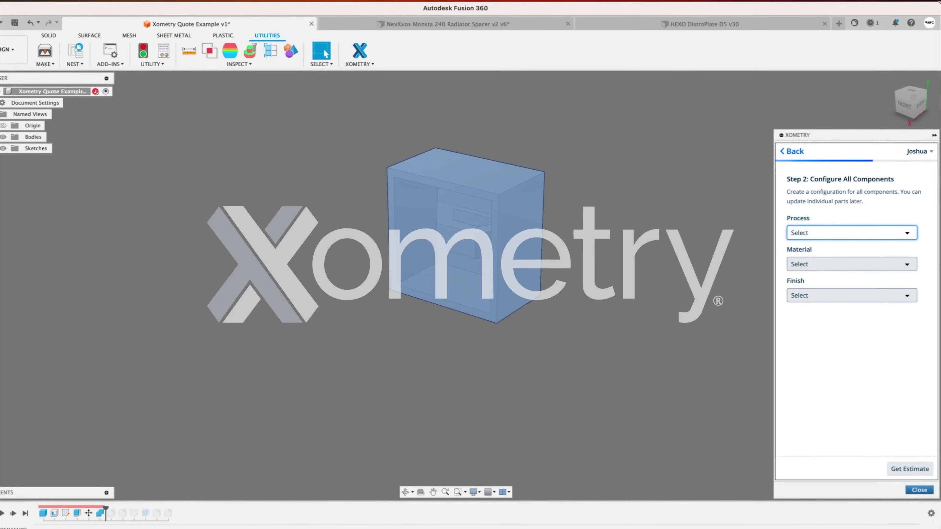
- Configure all components for CNC machining in Aluminum 6061-T6 and request a Xometry estimate
left_click(815, 261)
left_click(850, 261)
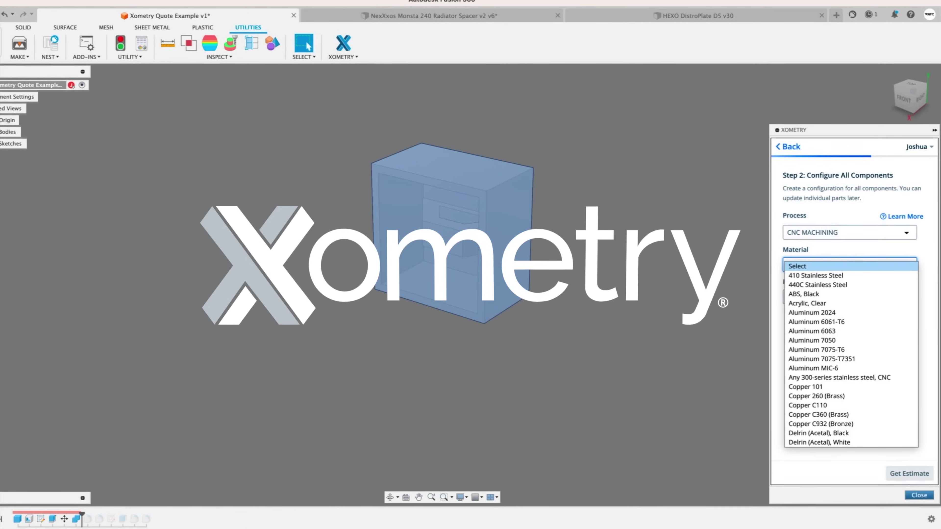
left_click(810, 331)
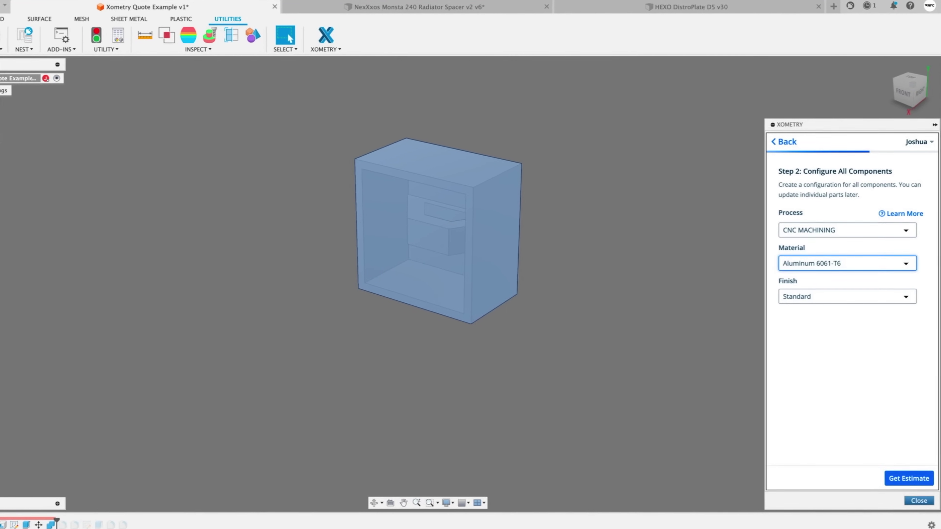
left_click(909, 475)
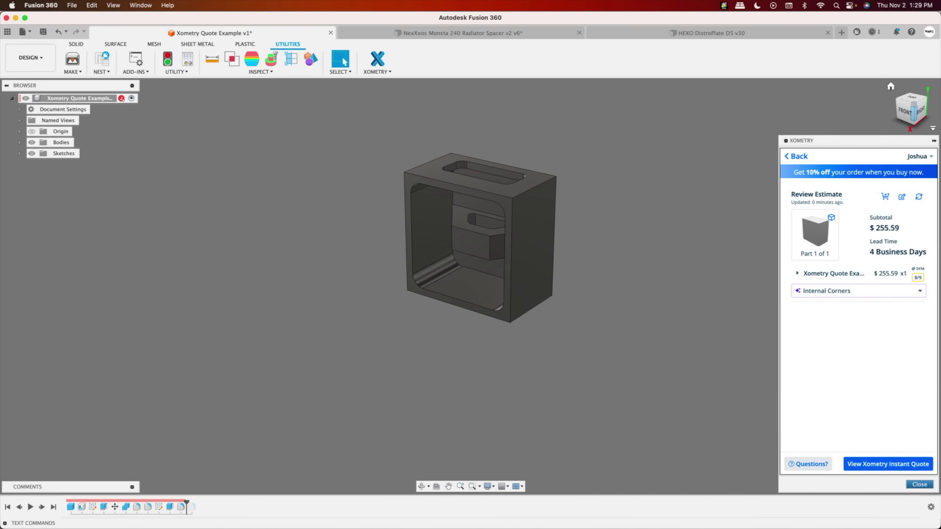
mouse_move(470, 286)
left_mouse_down()
mouse_move(437, 285)
mouse_move(415, 267)
mouse_move(445, 281)
mouse_move(430, 278)
left_mouse_up()
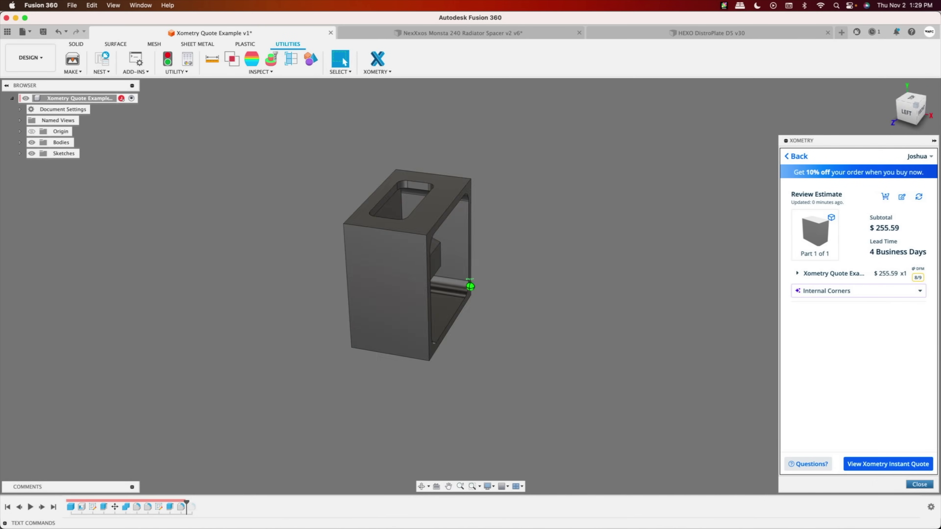
mouse_move(430, 278)
left_mouse_down()
mouse_move(452, 285)
mouse_move(533, 277)
left_mouse_up()
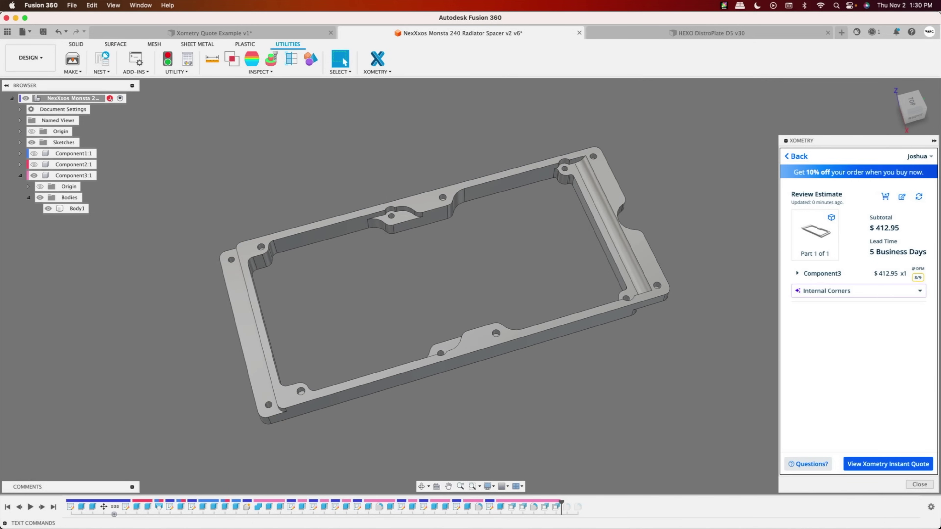
- Read the internal corners recommendation for the radiator spacer and examine the ends of its long channel up close
left_click(852, 290)
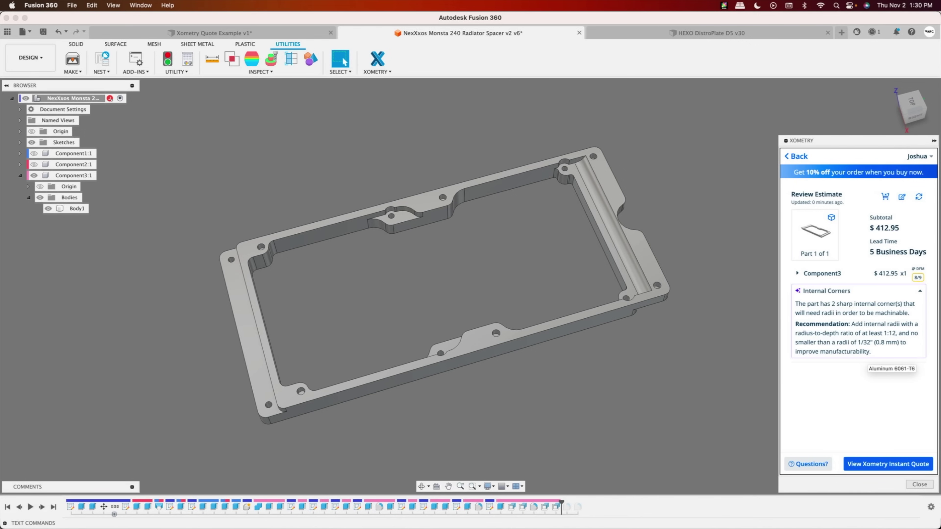
scroll(596, 159, "up", 5)
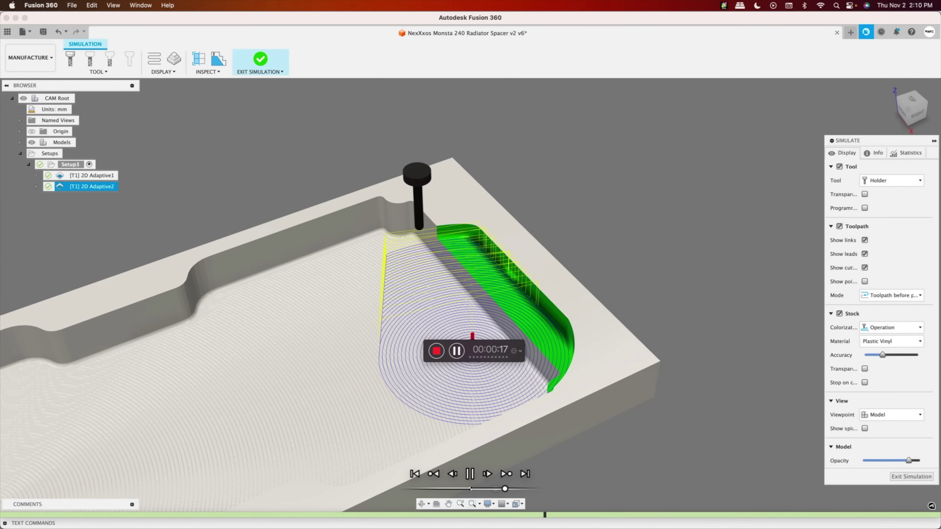
scroll(470, 222, "up", 5)
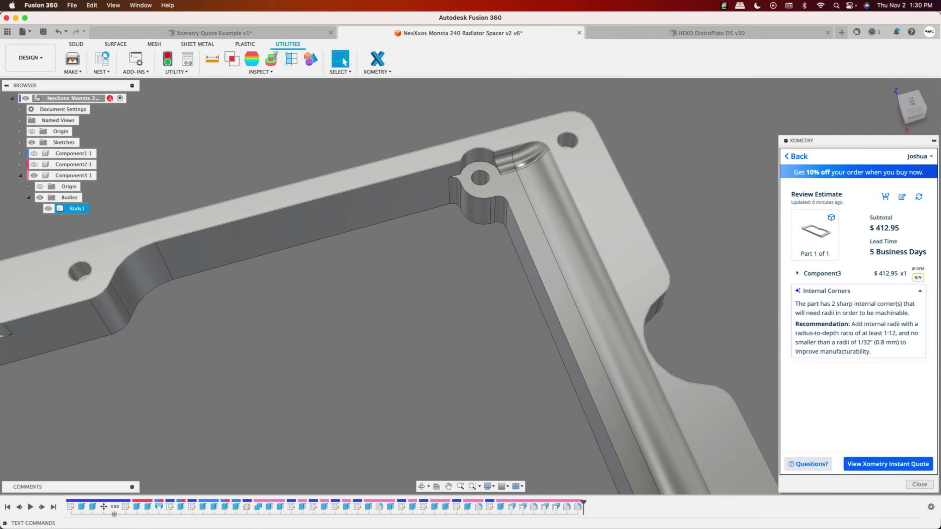
key("Escape")
key("F6")
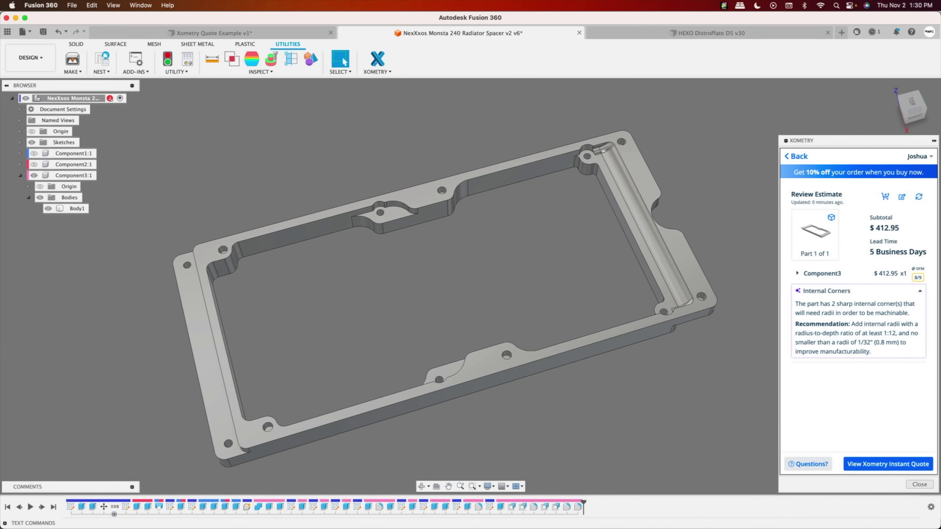
- Refresh the radiator spacer's estimate for the updated geometry and open its Xometry instant quote
left_click(919, 196)
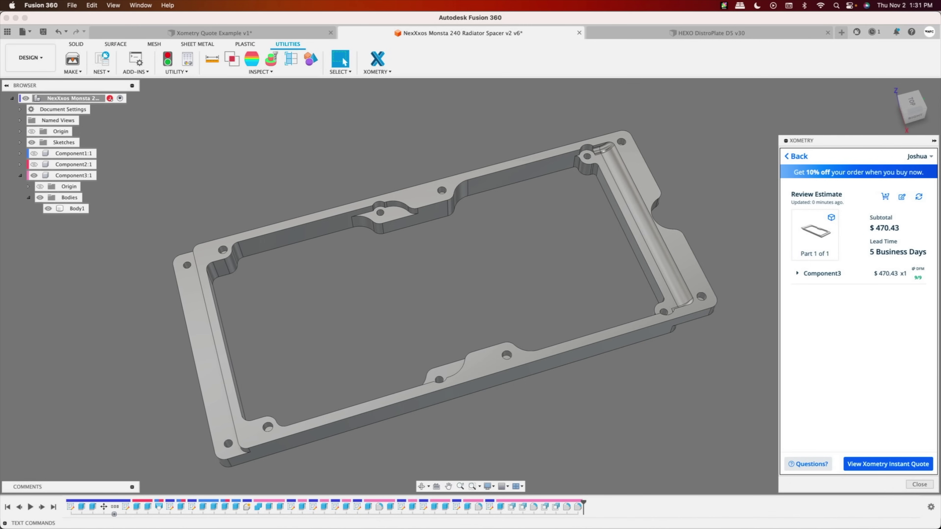
left_click(887, 464)
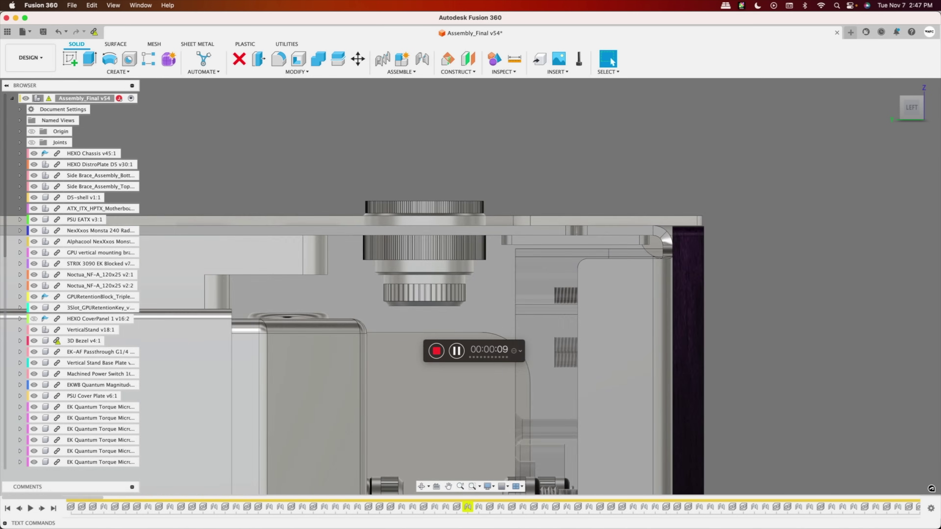
left_click_drag(470, 286, 470, 286)
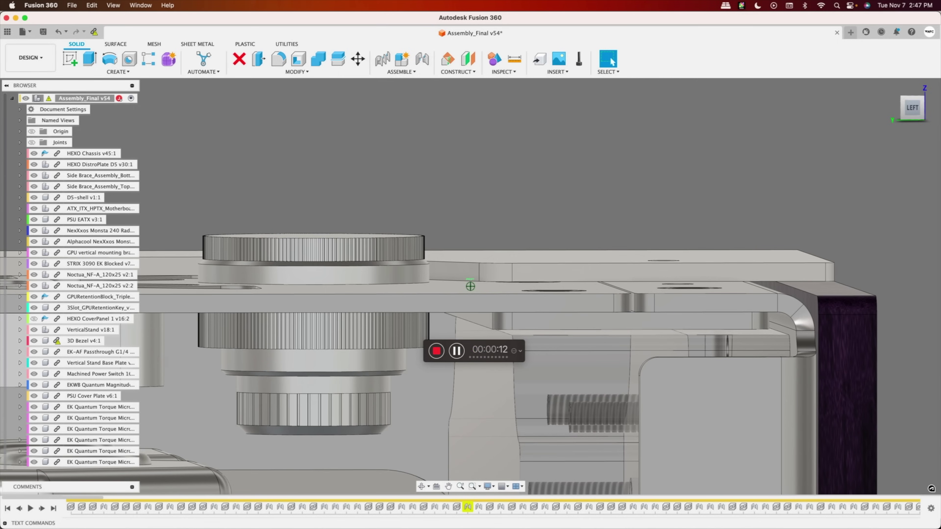
scroll(757, 336, "up", 5)
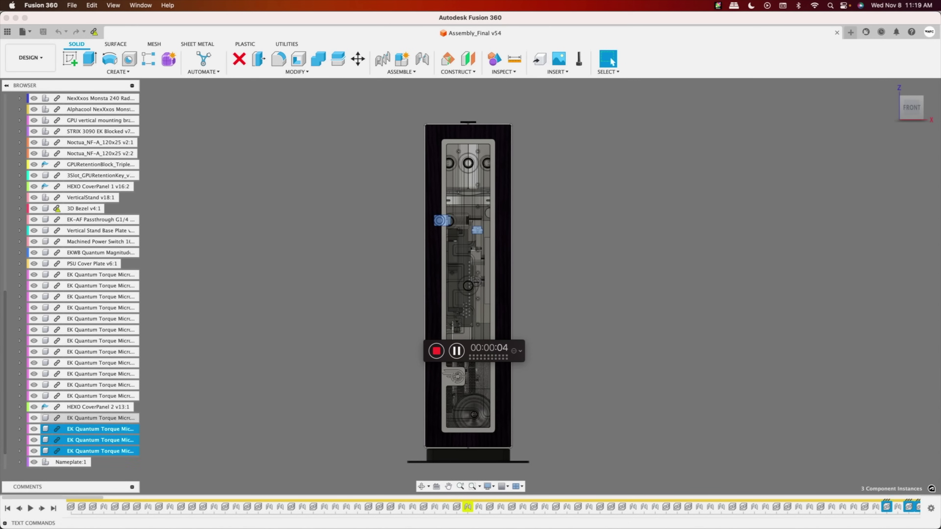
- Add nine more EK Quantum Torque fitting components to the current selection in the case assembly
left_click(96, 418, "super")
left_click(97, 396, "super")
left_click(96, 384, "super")
left_click(96, 374, "super")
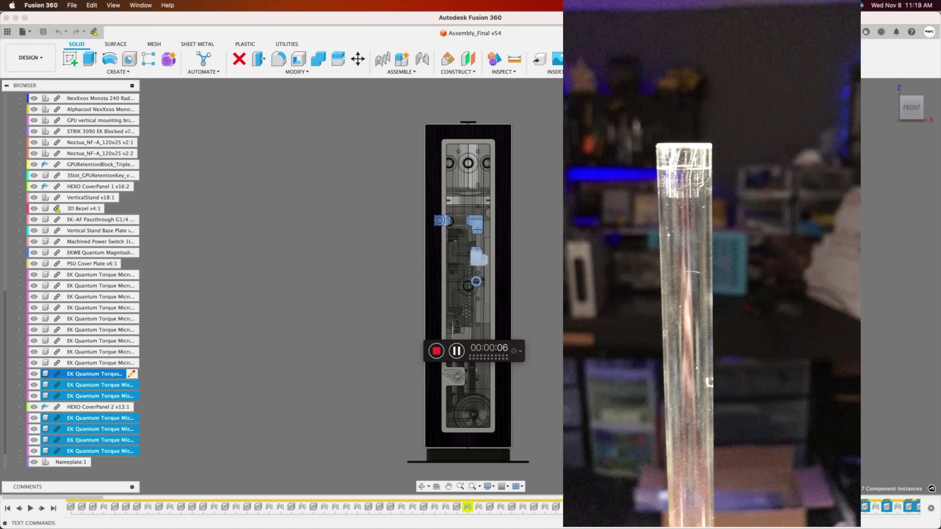
left_click(96, 363, "super")
left_click(96, 351, "super")
left_click(96, 341, "super")
left_click(96, 330, "super")
left_click(97, 319, "super")
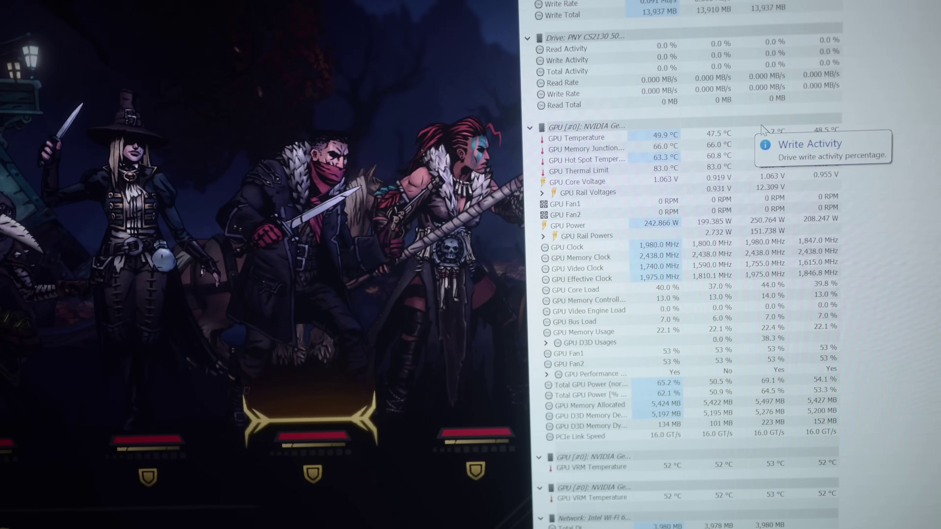
scroll(761, 128, "down", 4)
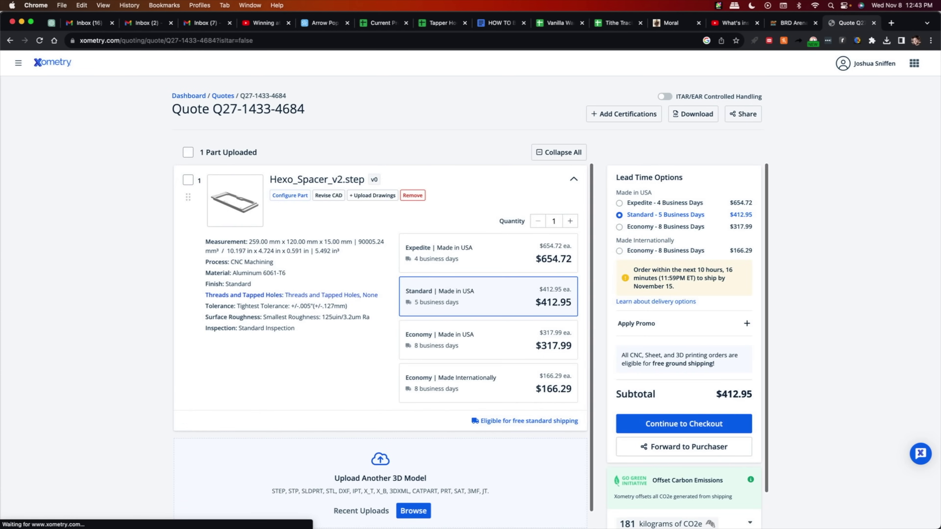
- Choose the internationally made Economy option with 8 business days for the Hexo_Spacer_v2.step quote
left_click(488, 383)
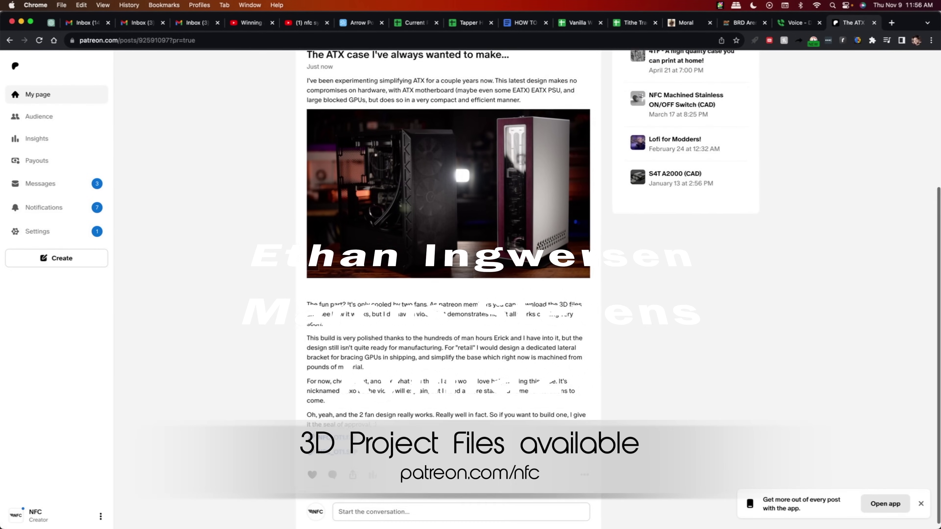
scroll(449, 260, "up", 5)
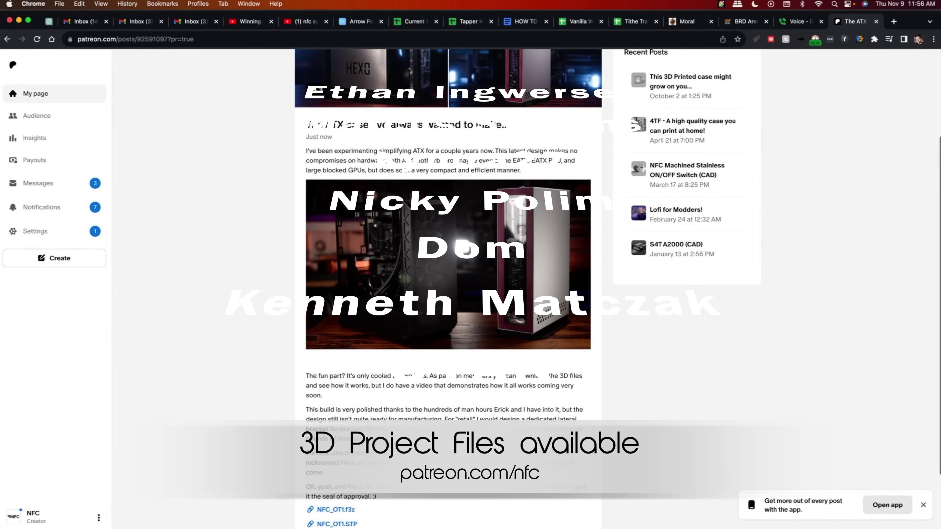
scroll(449, 260, "up", 3)
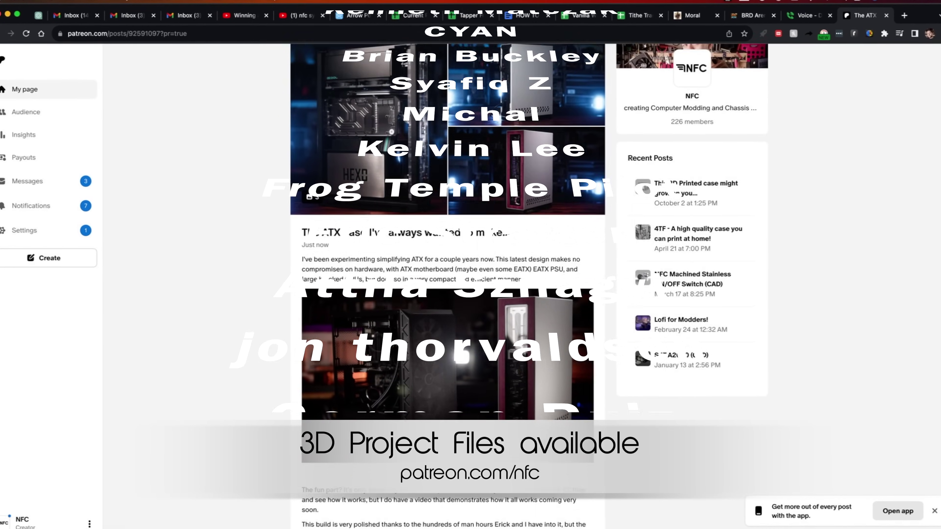
scroll(448, 259, "down", 5)
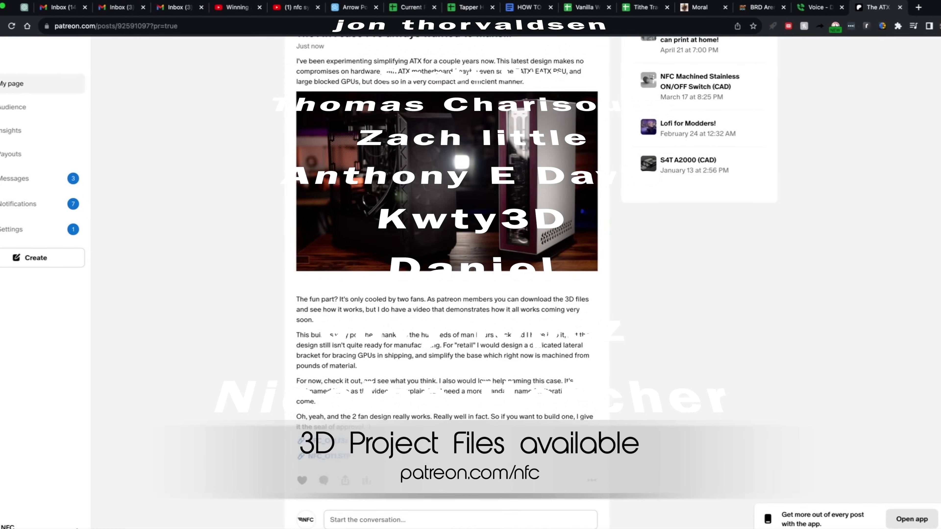
scroll(448, 260, "up", 5)
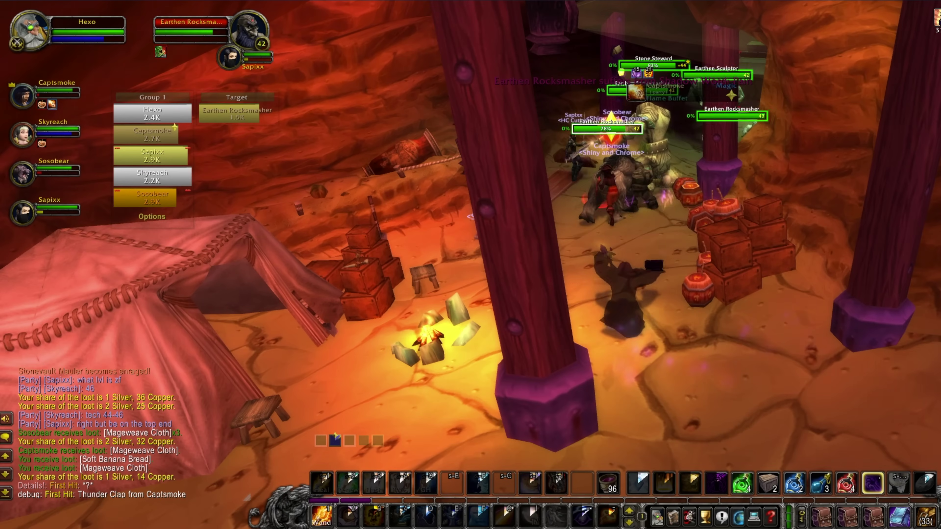
key("w")
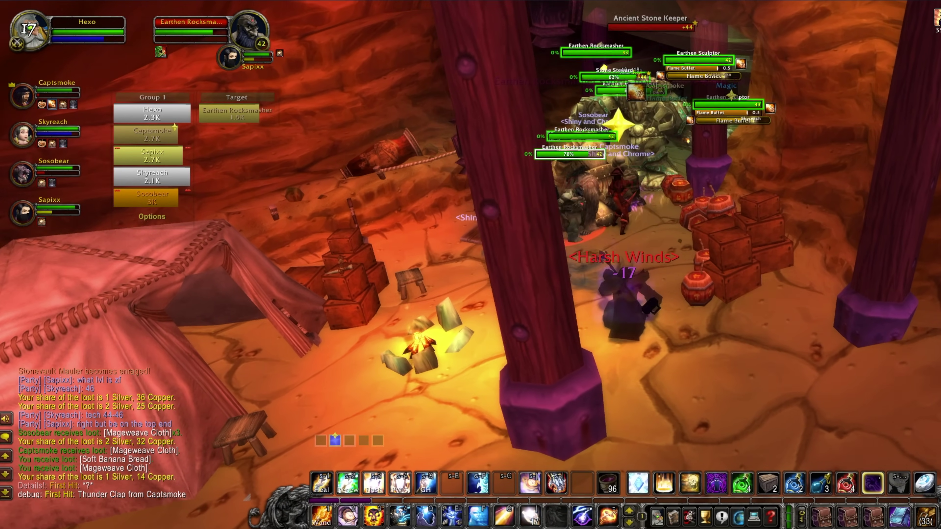
scroll(429, 421, "down", 5)
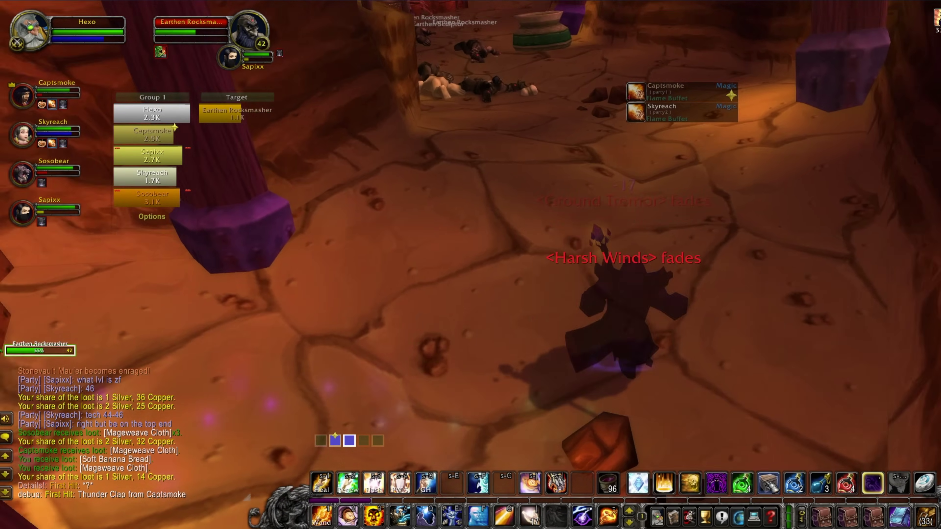
key("2")
left_click(426, 385)
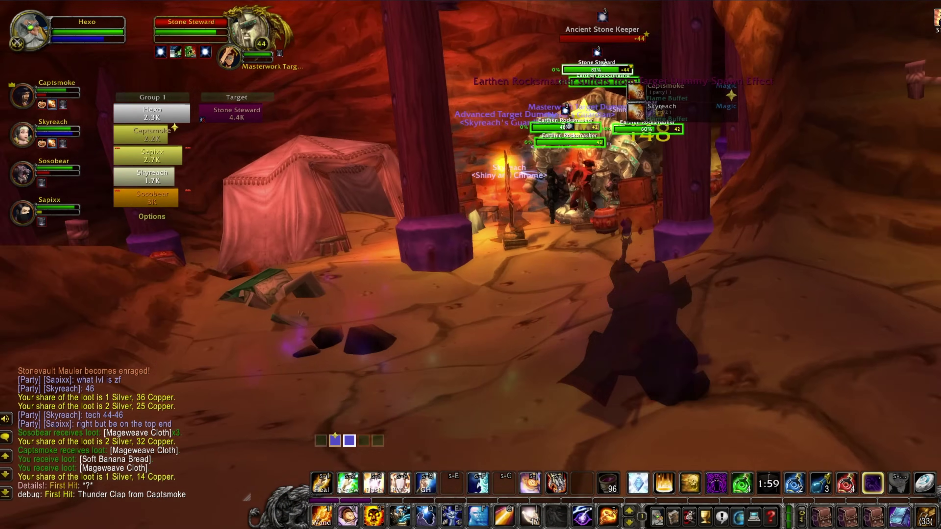
key("w")
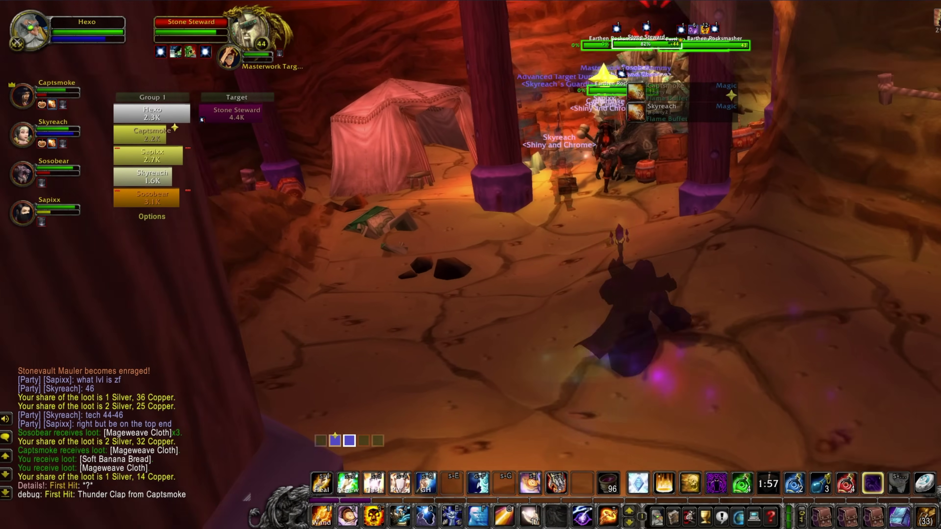
key("d")
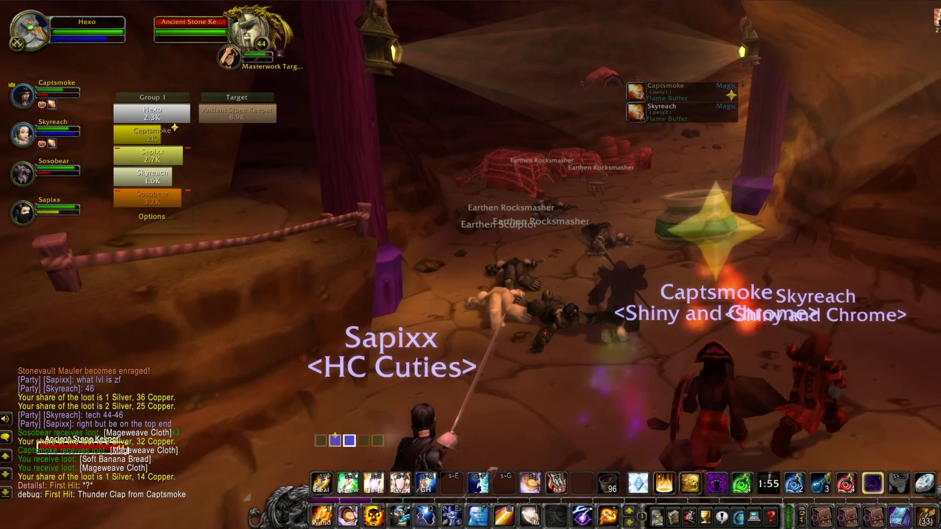
key("a")
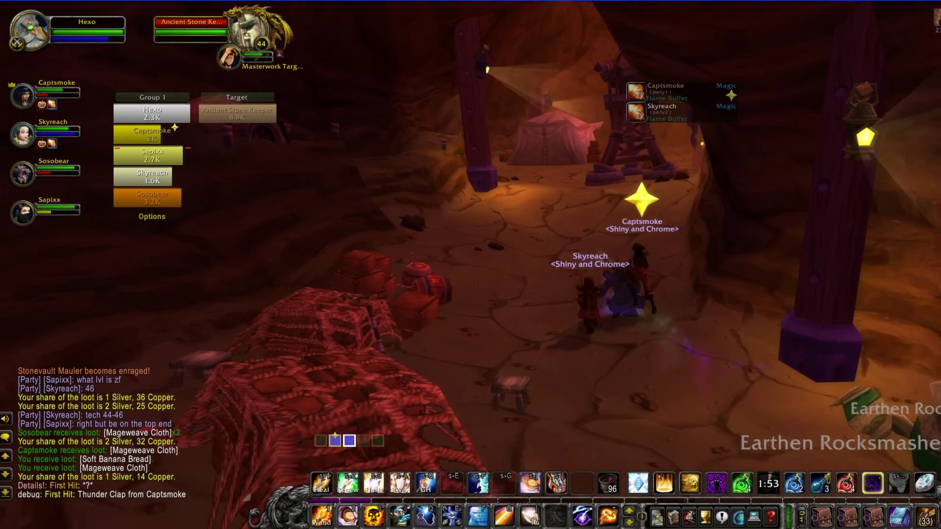